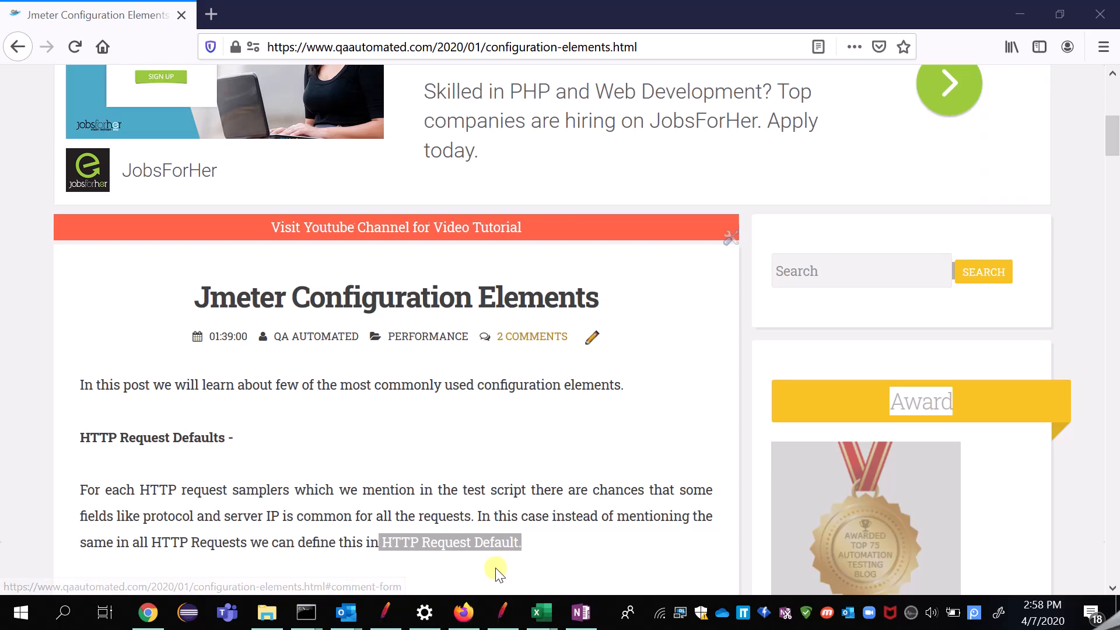
Switch to Apache JMeter and expand the Thread Group in the test plan tree.
left_click(500, 614)
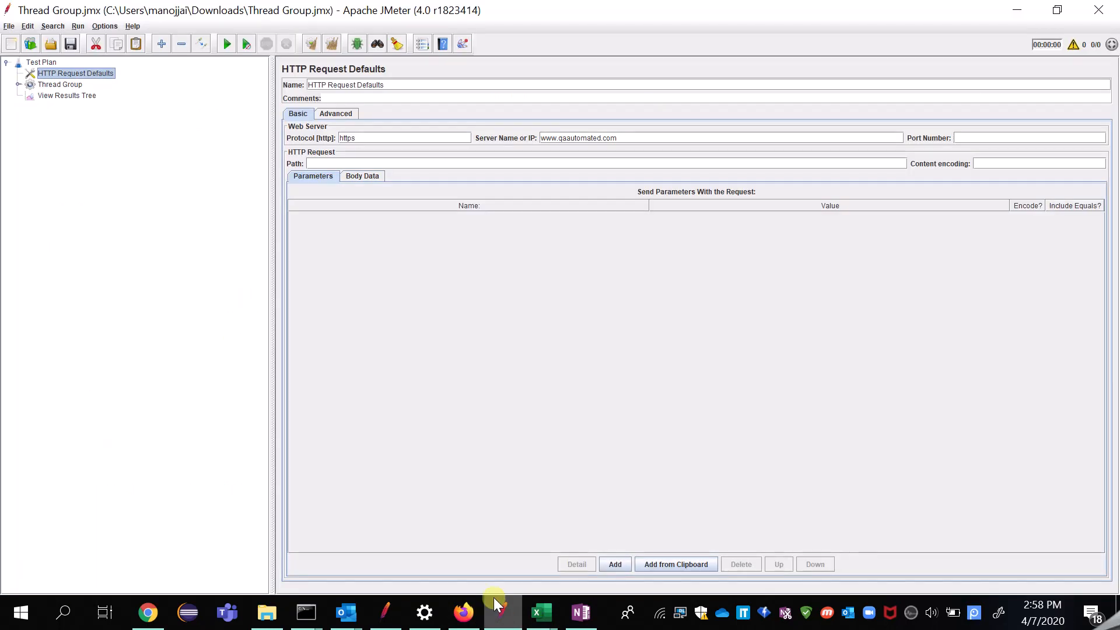
left_click(18, 84)
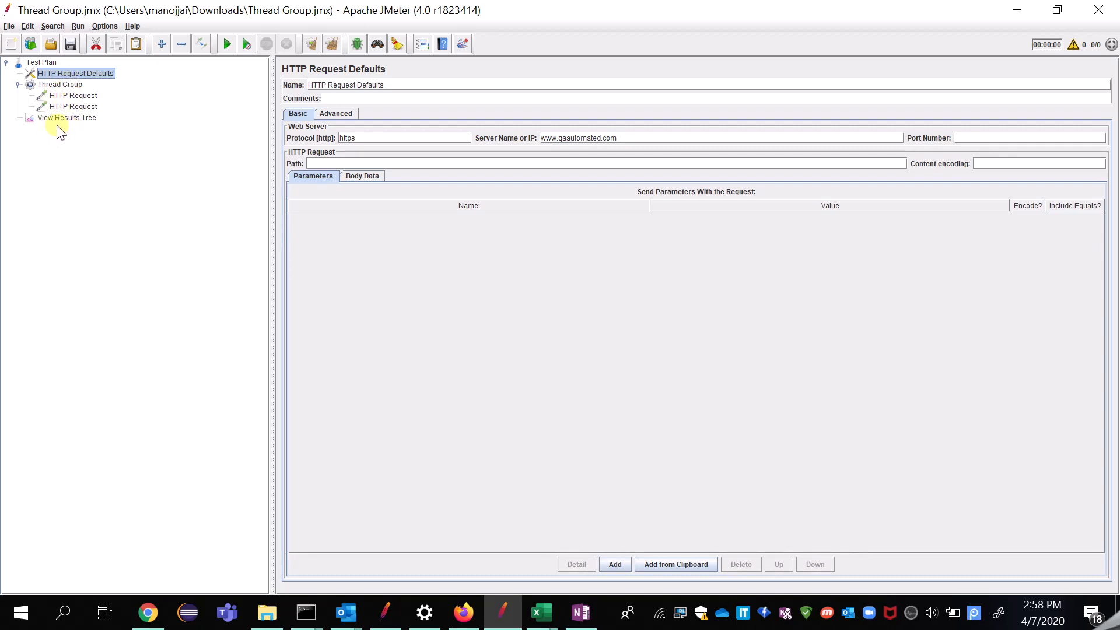
left_click(42, 64)
right_click(42, 68)
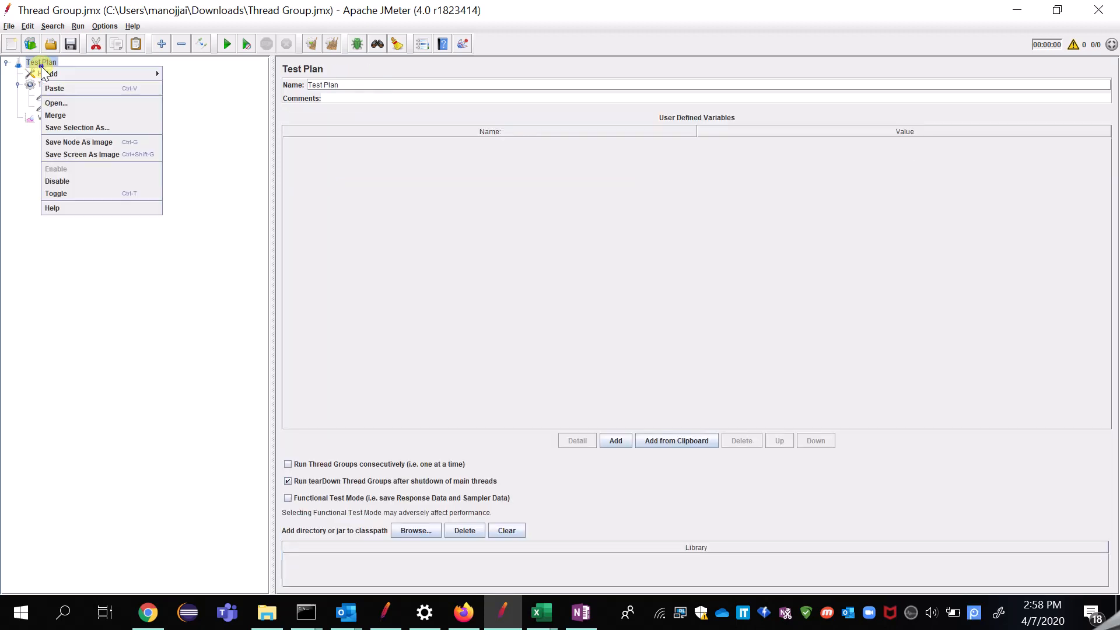
mouse_move(78, 79)
mouse_move(172, 75)
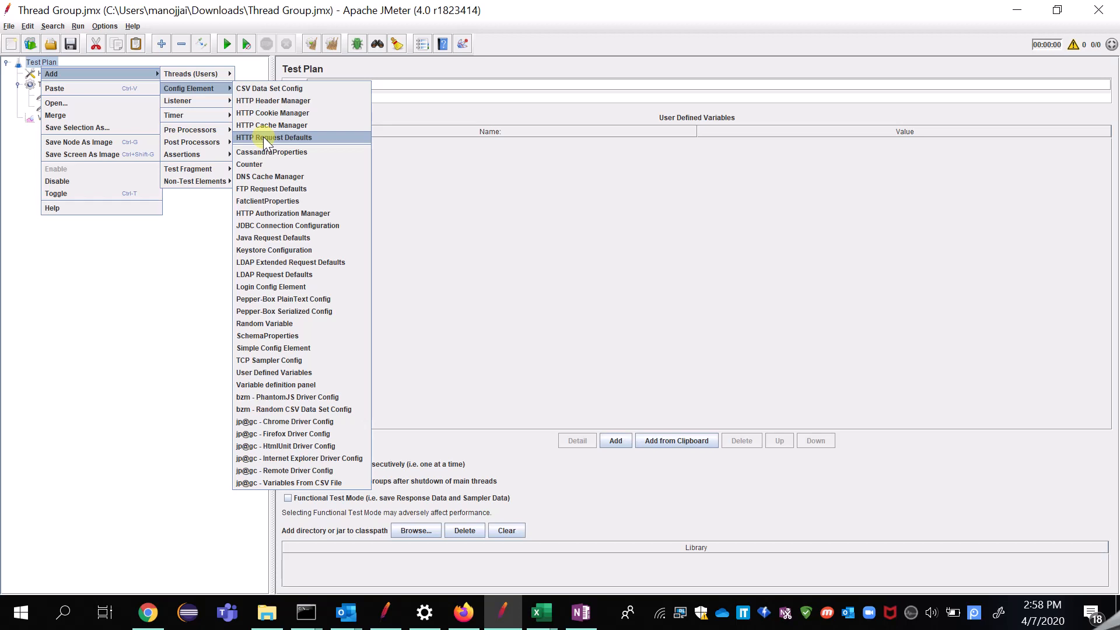
left_click(263, 137)
Review the HTTP Request Defaults settings and the two HTTP Request samplers in the Thread Group.
left_click(96, 74)
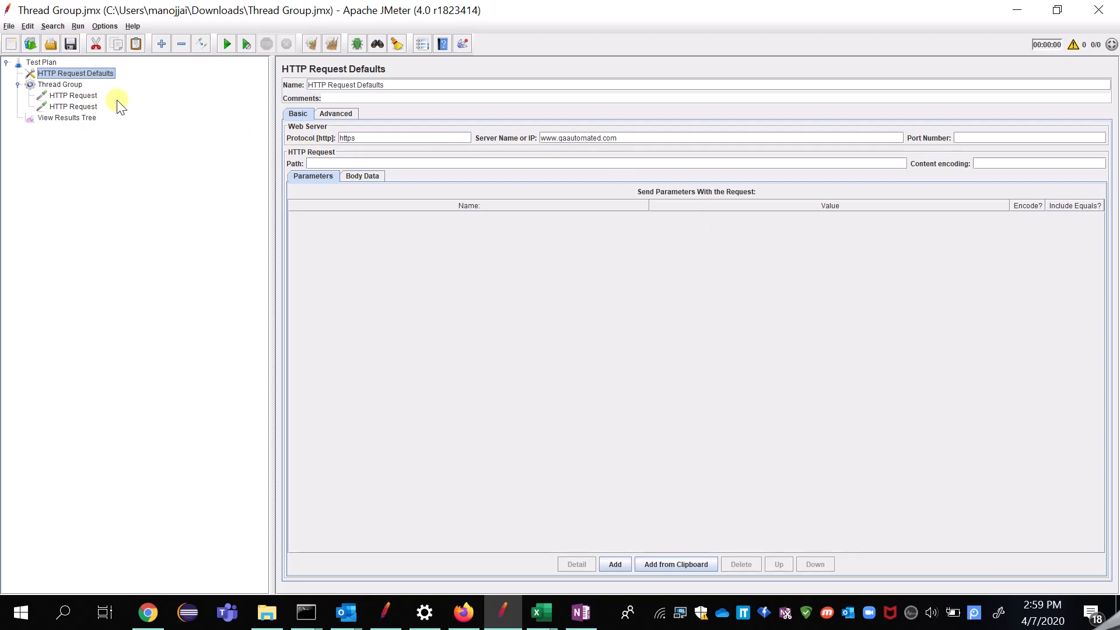
left_click(91, 97)
left_click(88, 107)
left_click(90, 96)
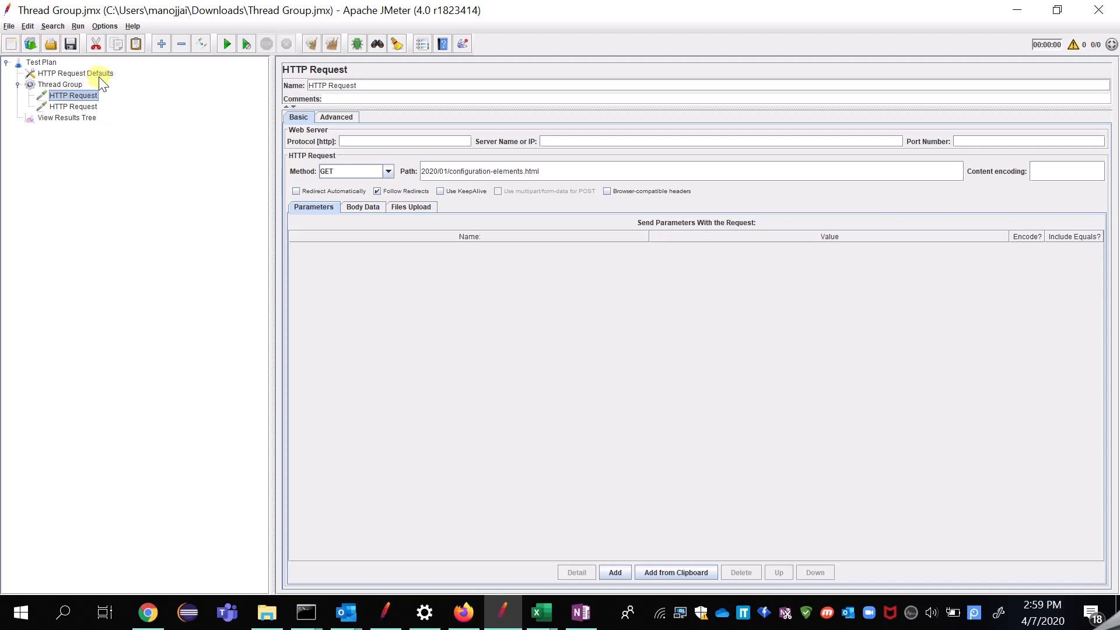
Add an HTTP Header Manager to the Test Plan and place it directly below HTTP Request Defaults.
left_click(56, 63)
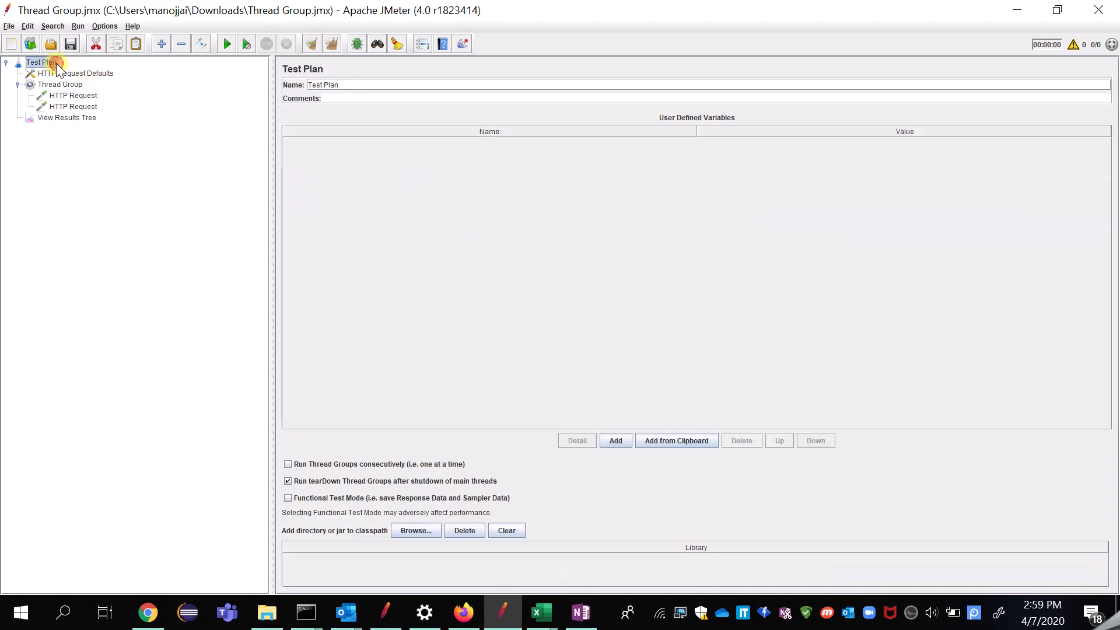
right_click(56, 63)
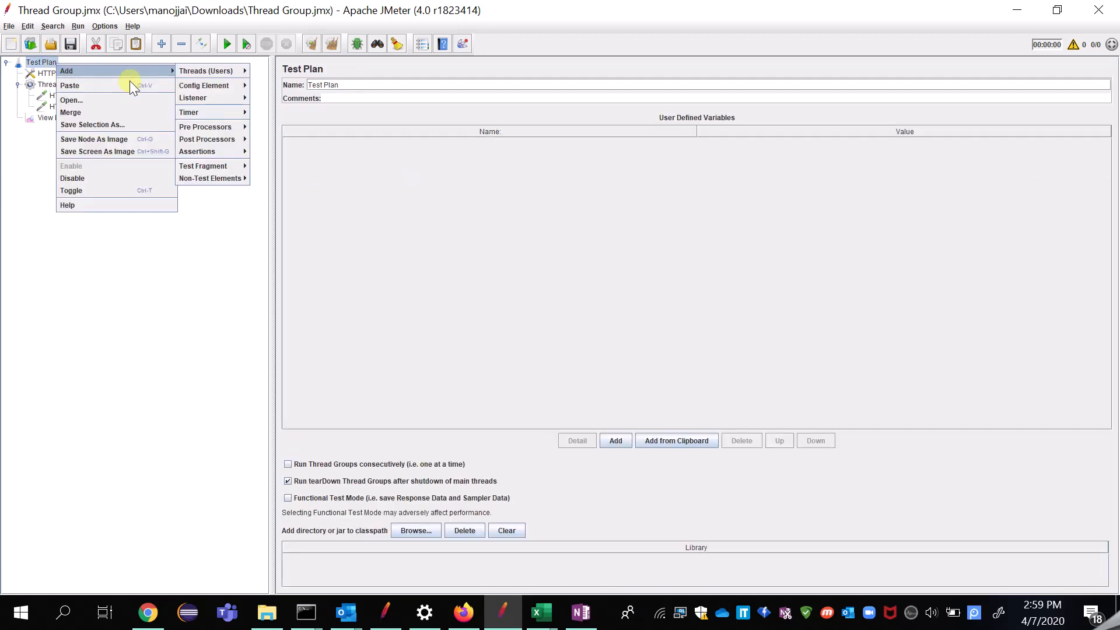
mouse_move(202, 89)
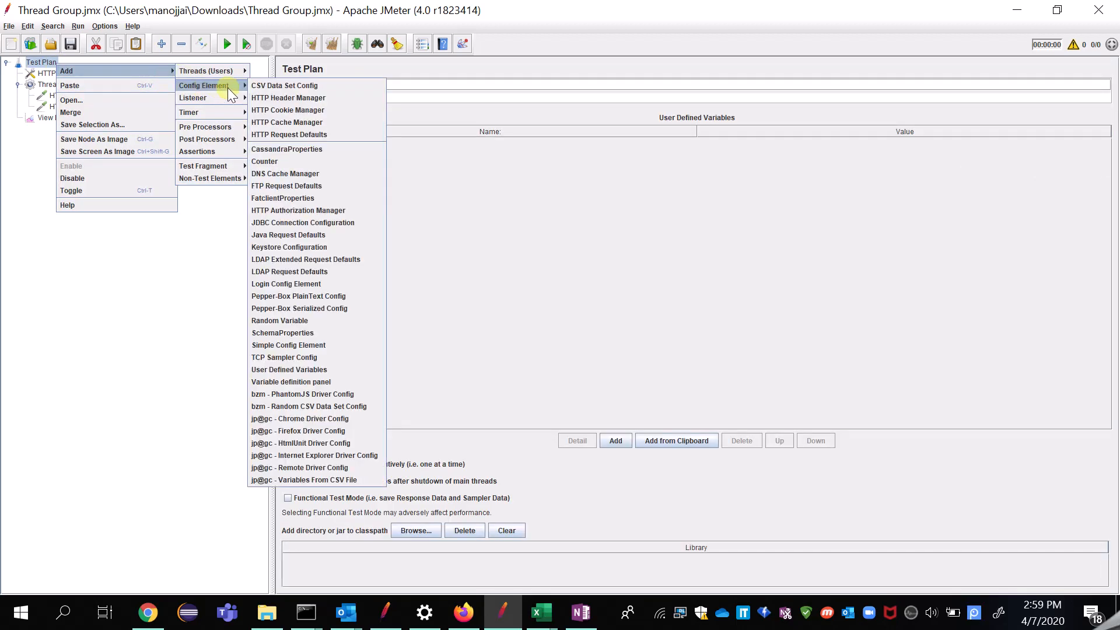
left_click(299, 98)
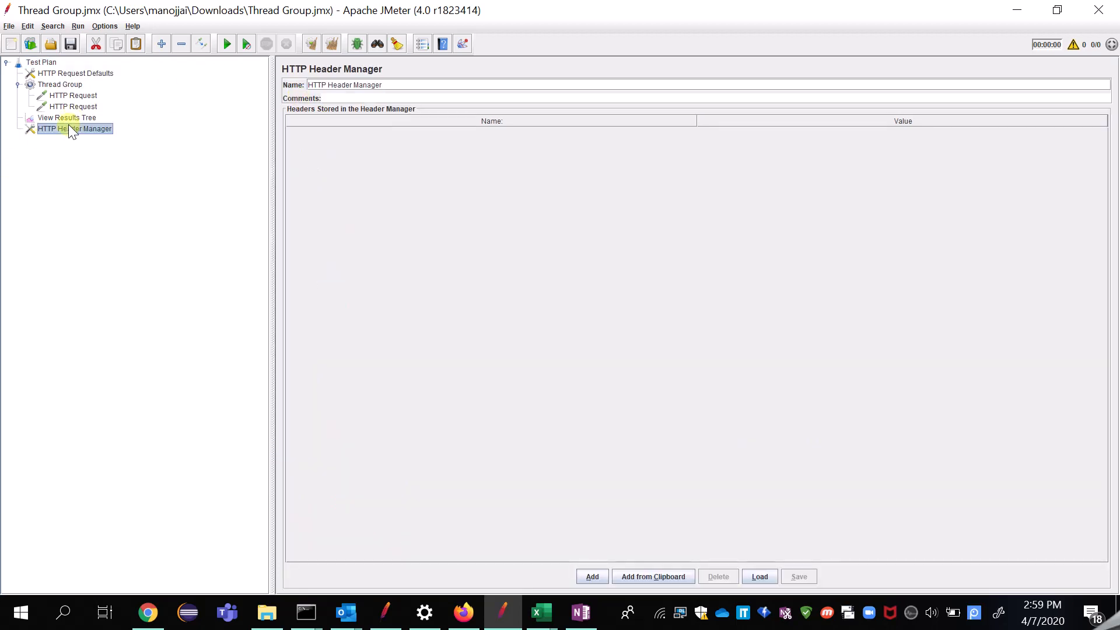
left_click_drag(68, 127, 72, 86)
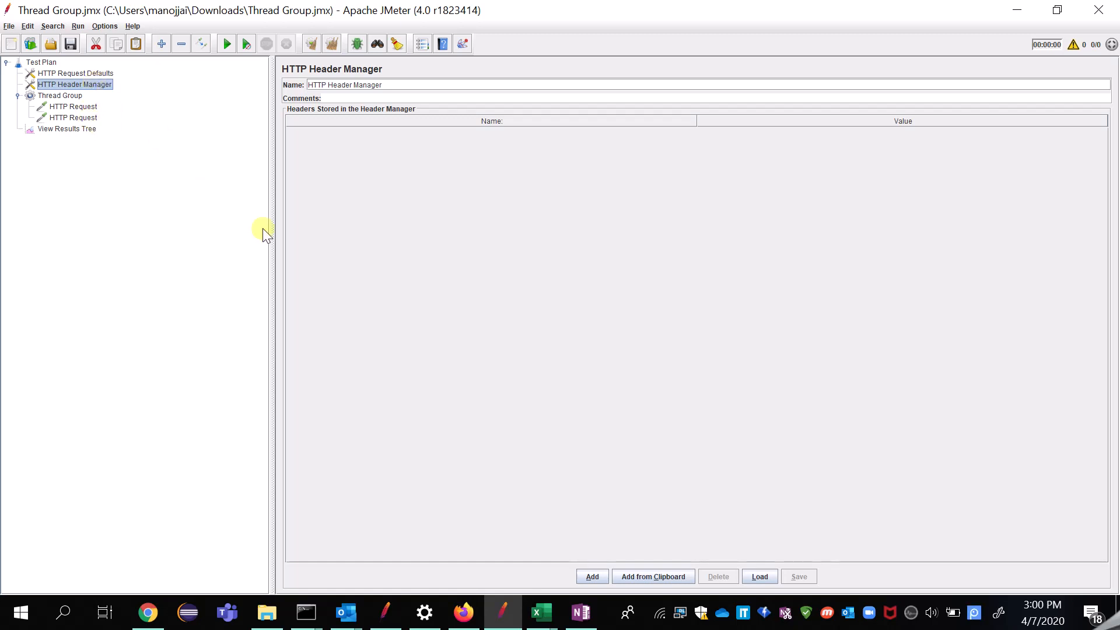
Add a content-type header with the value application/json to the HTTP Header Manager, and view both HTTP Request samplers.
left_click(587, 579)
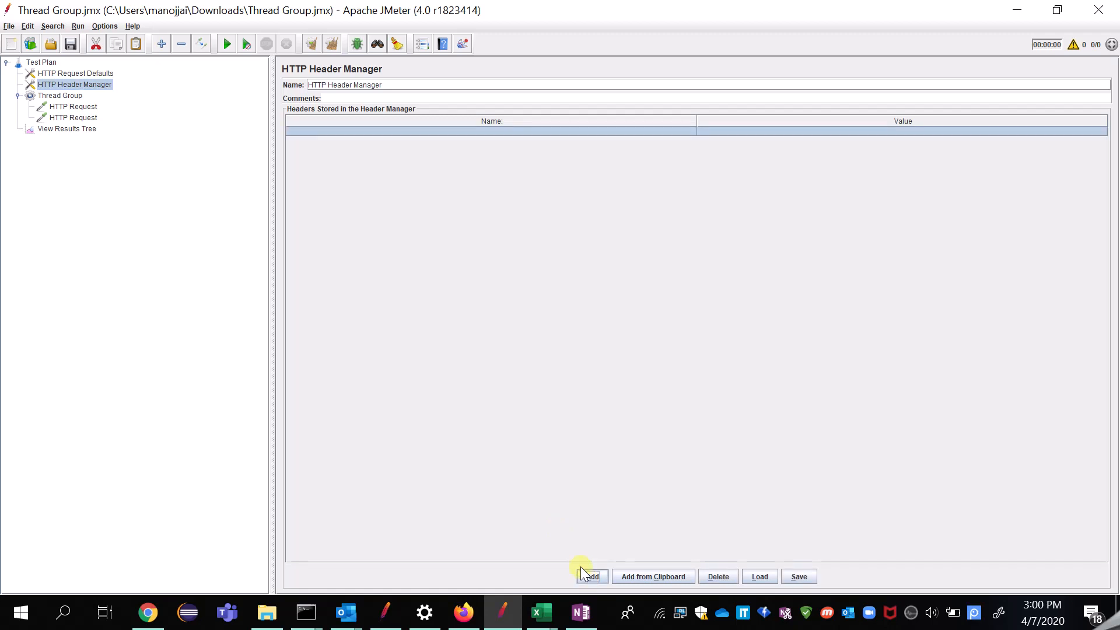
double_click(512, 130)
type("conten")
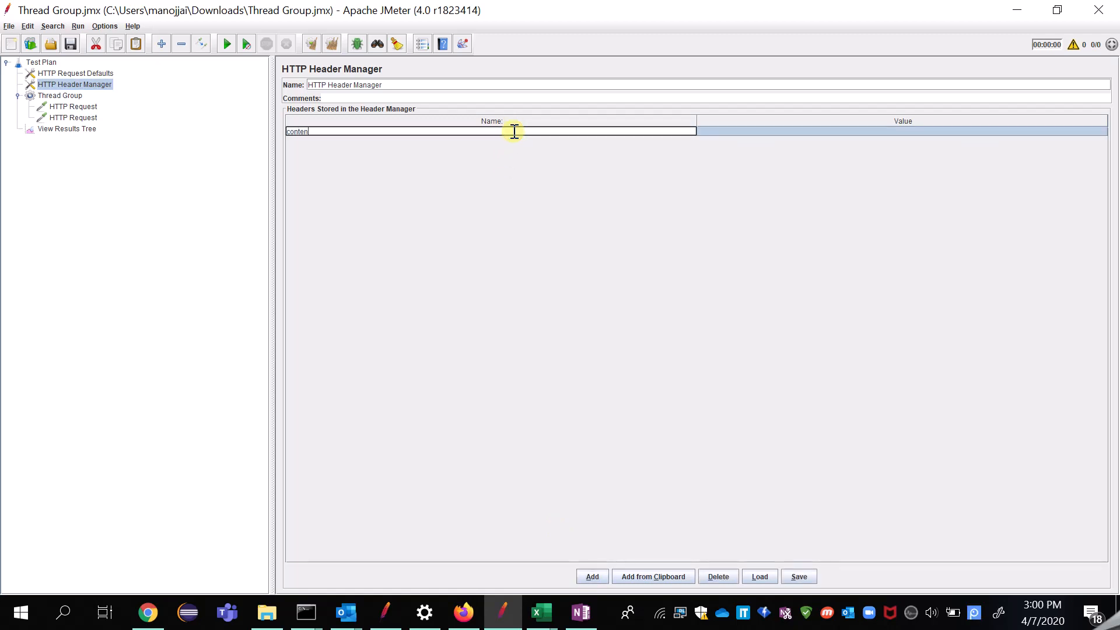
type("t-type")
double_click(723, 131)
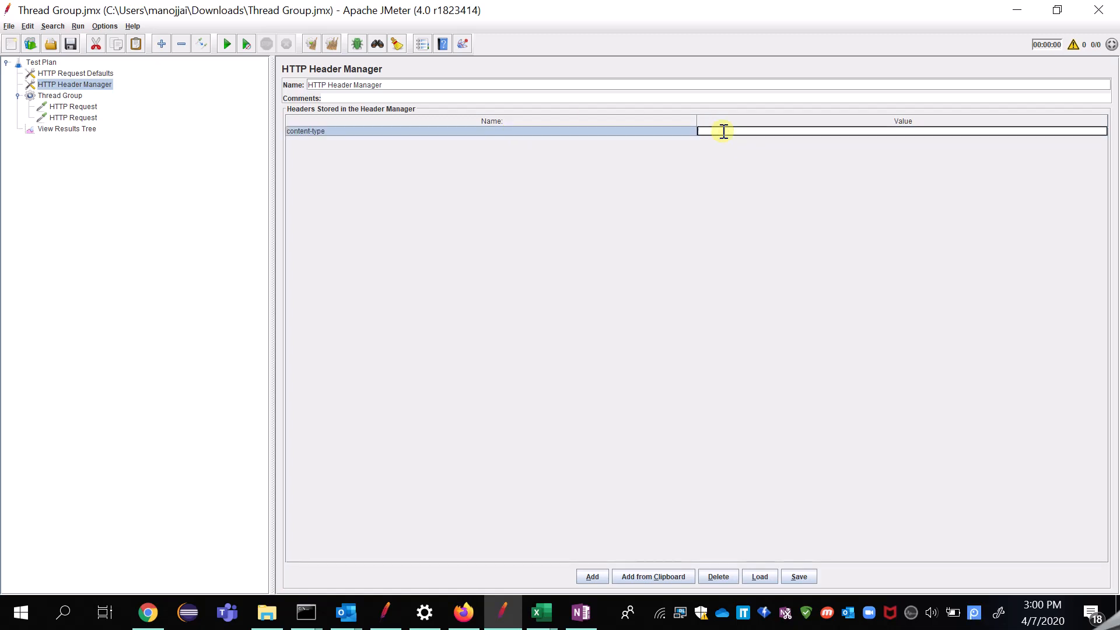
type("application/json")
left_click(83, 112)
left_click(83, 107)
left_click(83, 117)
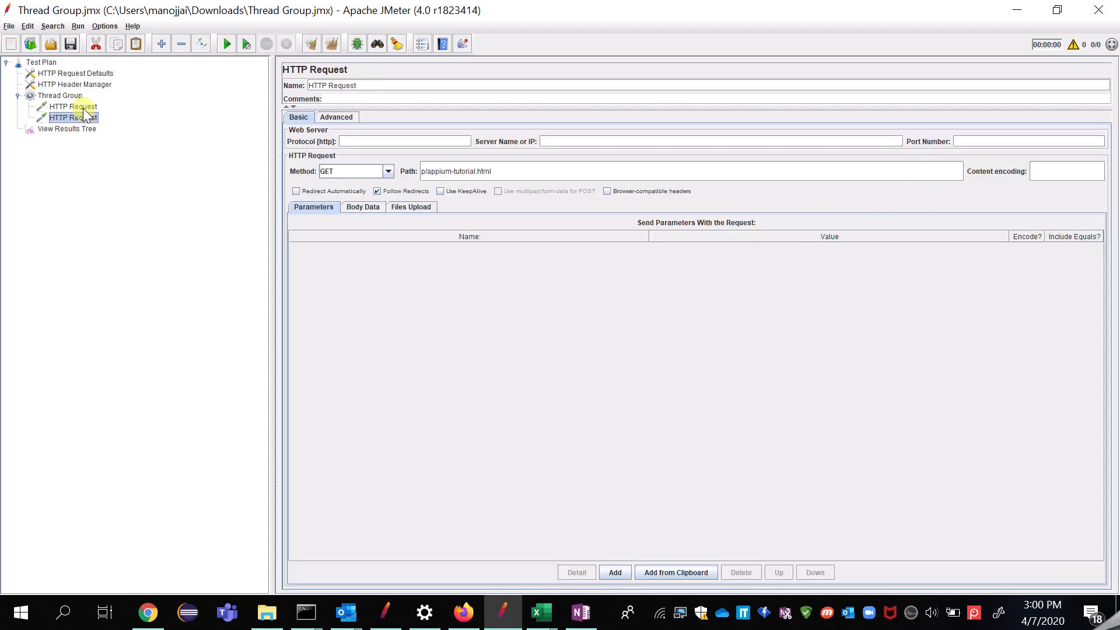
Add an HTTP Cache Manager to the Test Plan and place it directly below the HTTP Header Manager.
left_click(52, 64)
right_click(53, 66)
mouse_move(94, 74)
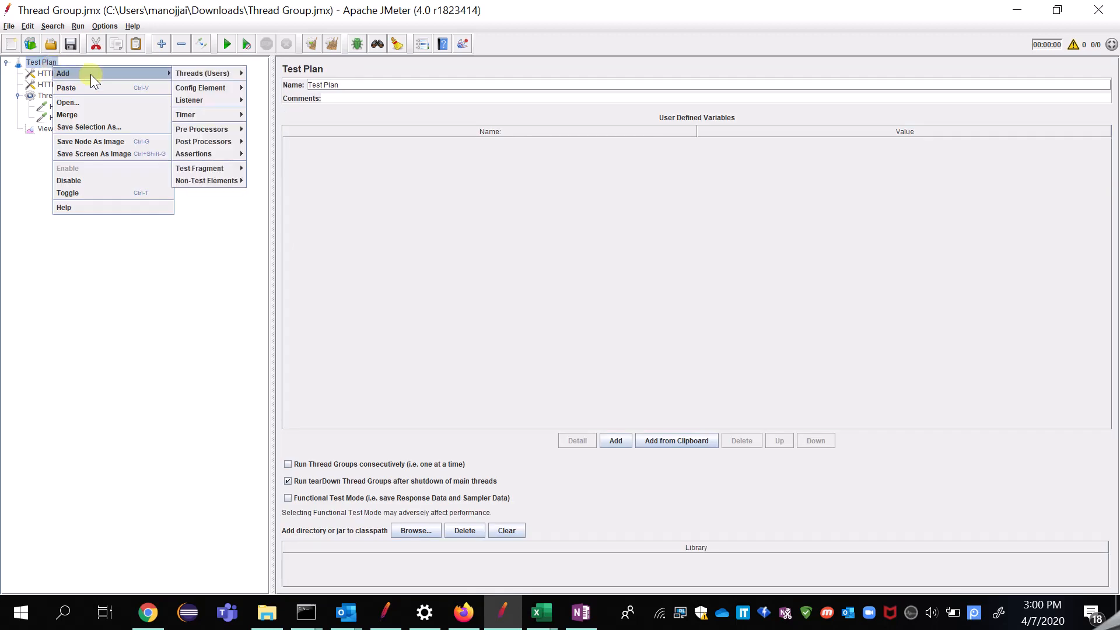
mouse_move(225, 86)
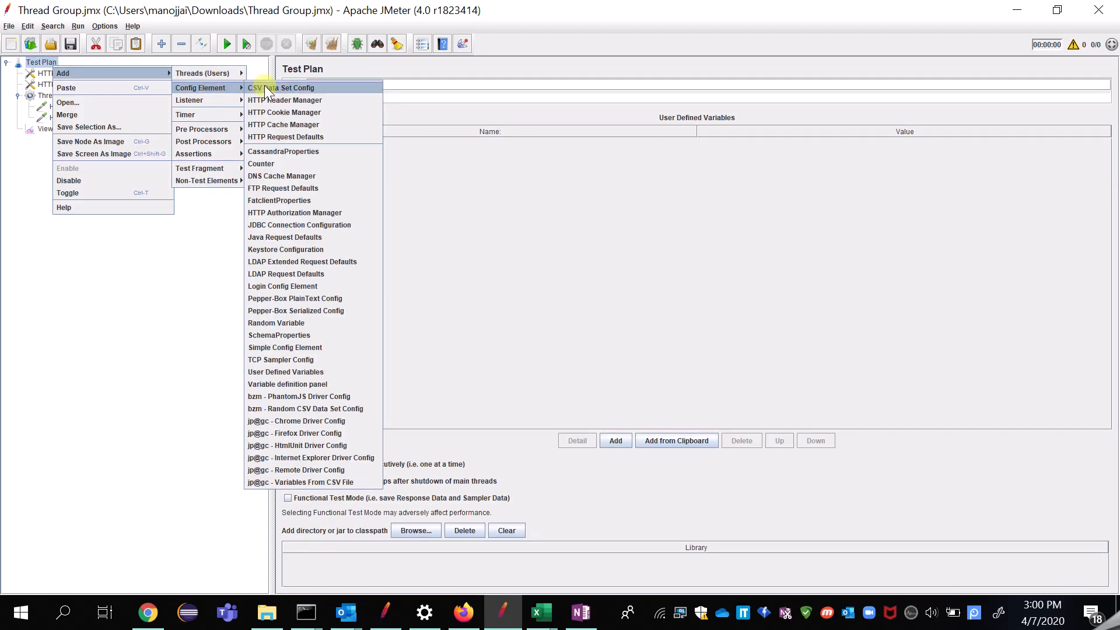
left_click(270, 123)
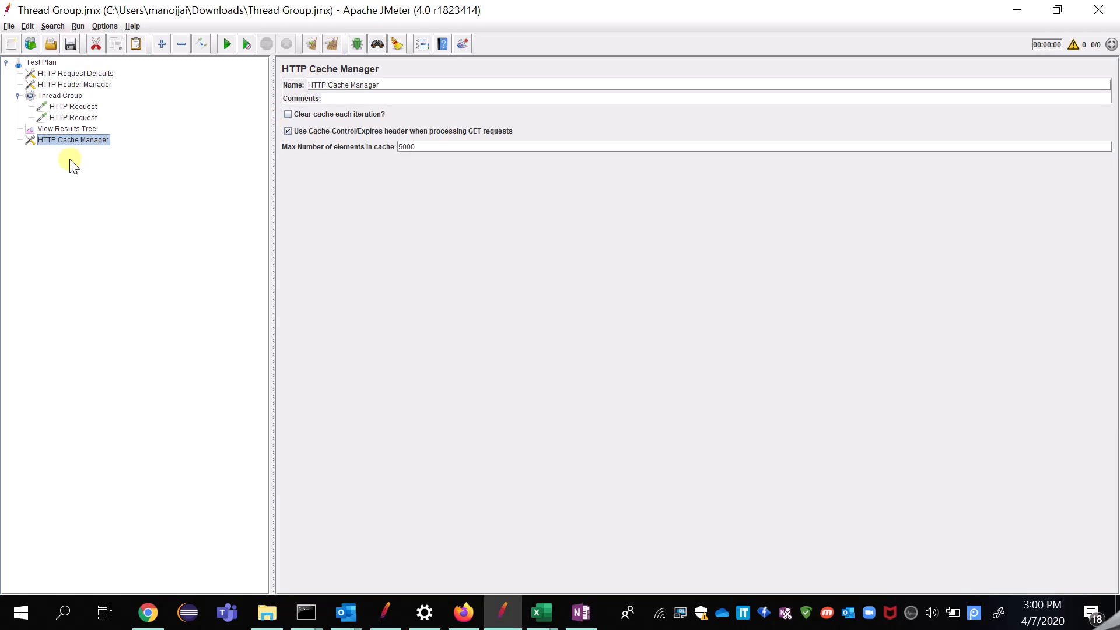
left_click_drag(75, 141, 80, 91)
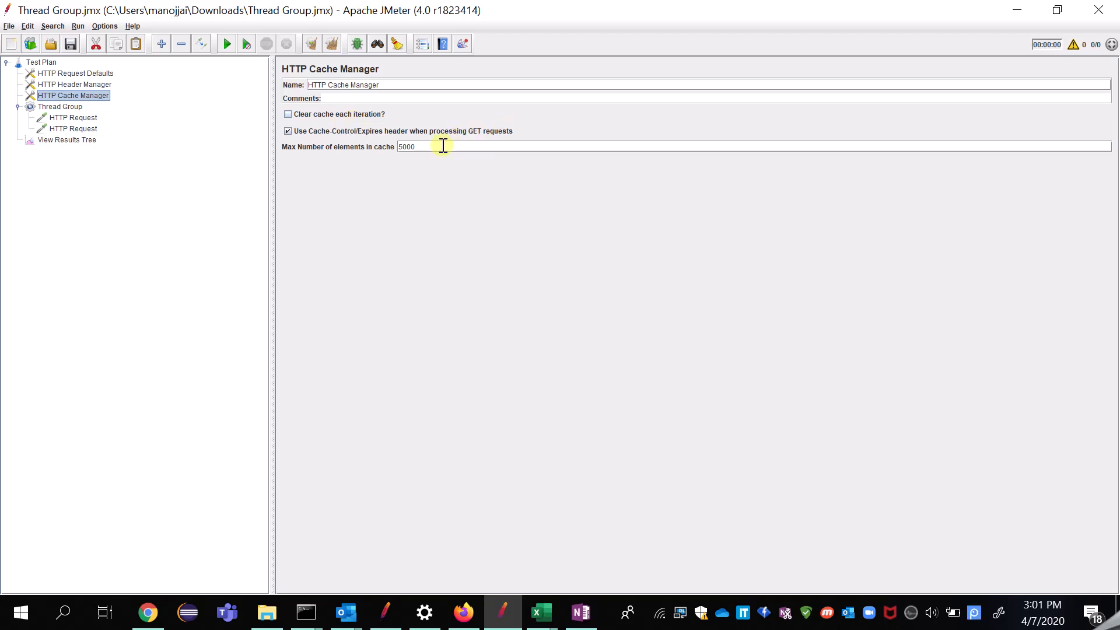
left_click(424, 150)
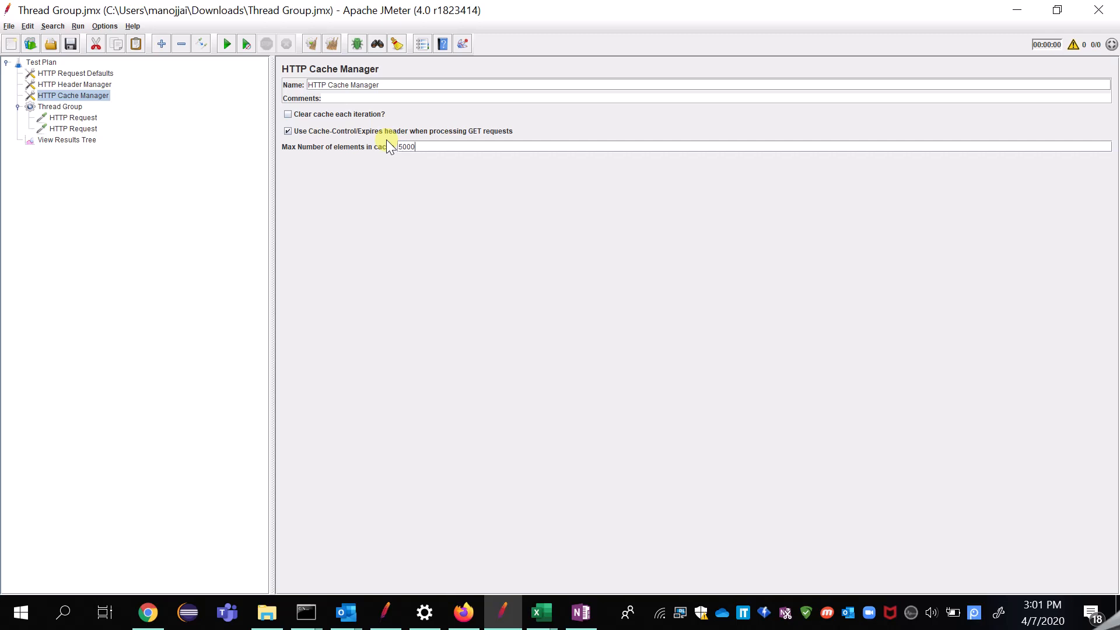
Add an HTTP Cookie Manager to the Test Plan and place it directly below the HTTP Cache Manager.
left_click(32, 63)
right_click(34, 60)
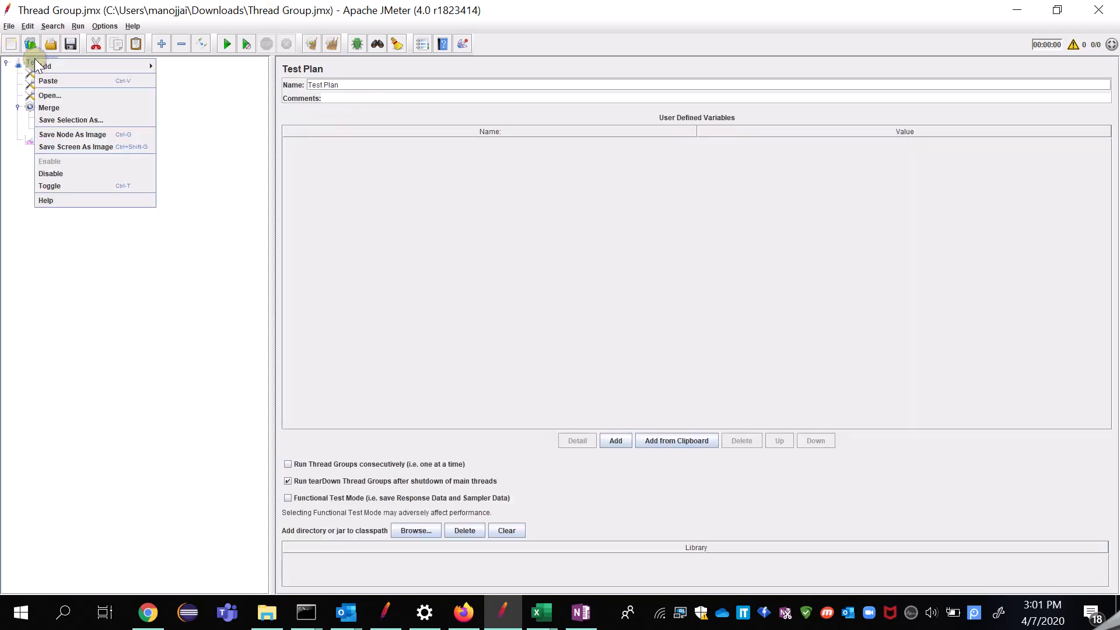
mouse_move(59, 65)
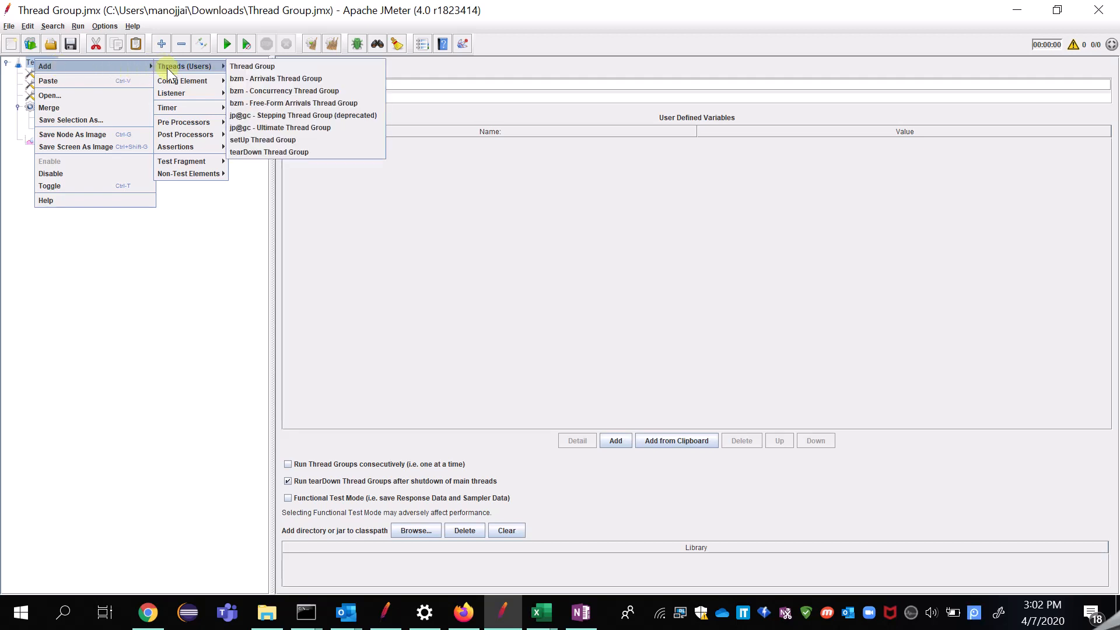
mouse_move(178, 83)
left_click(249, 106)
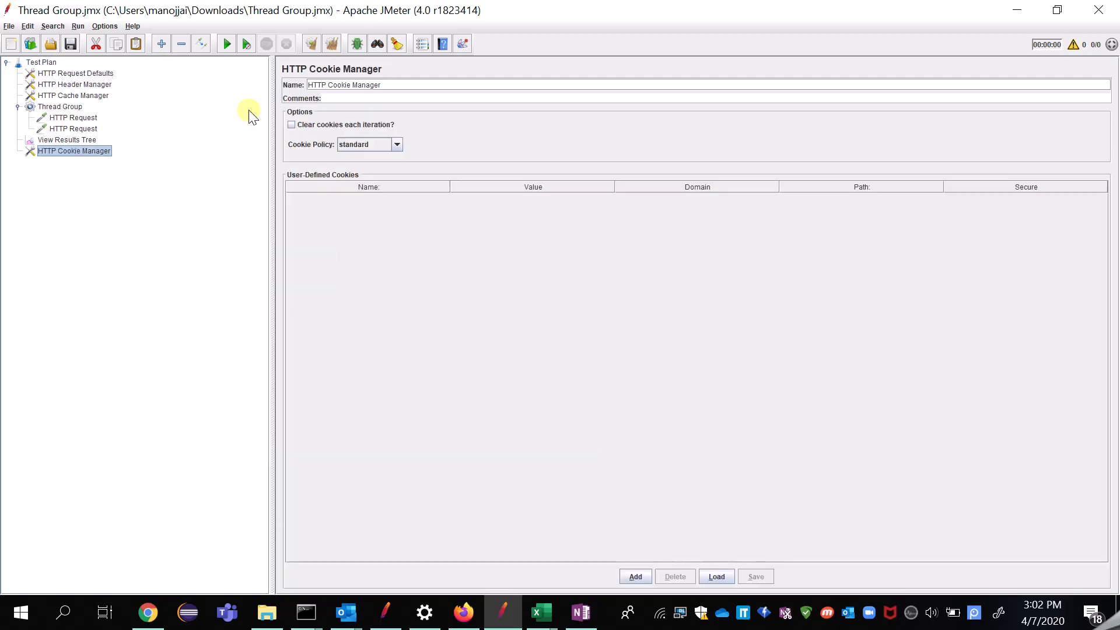
left_click_drag(78, 155, 79, 99)
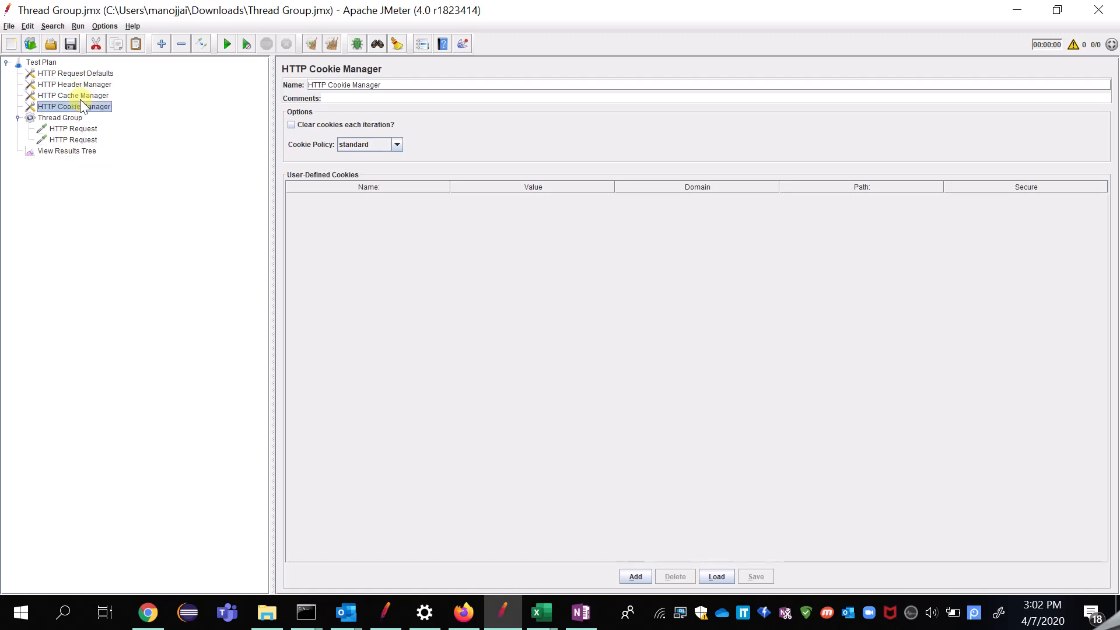